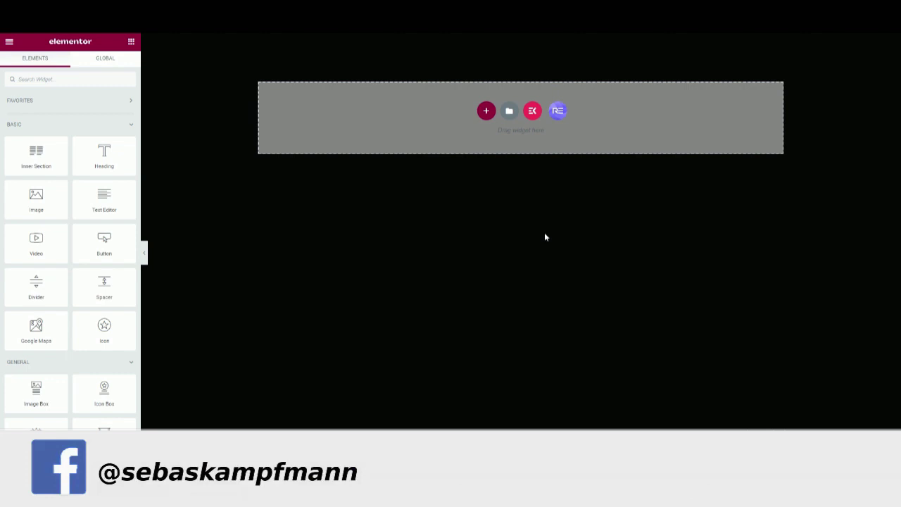
Add a three-column section at the top of the page and open the widgets panel
click(486, 111)
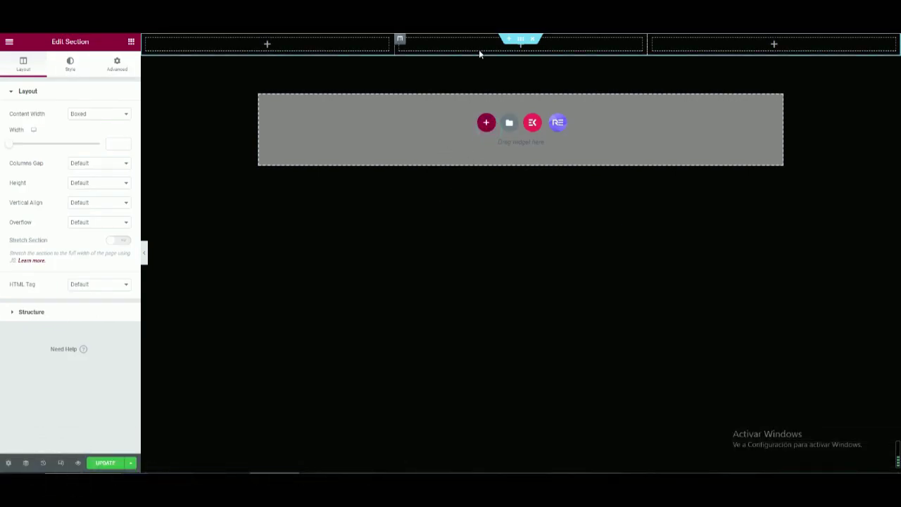
click(131, 42)
click(97, 79)
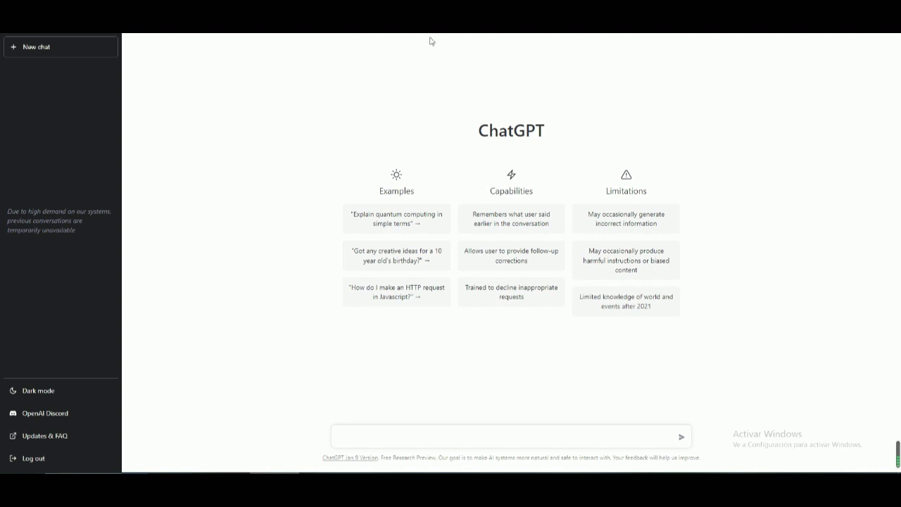
Send ChatGPT a request for an HTML tool that uploads a PNG and resizes it with a controller
click(364, 435)
text(W)
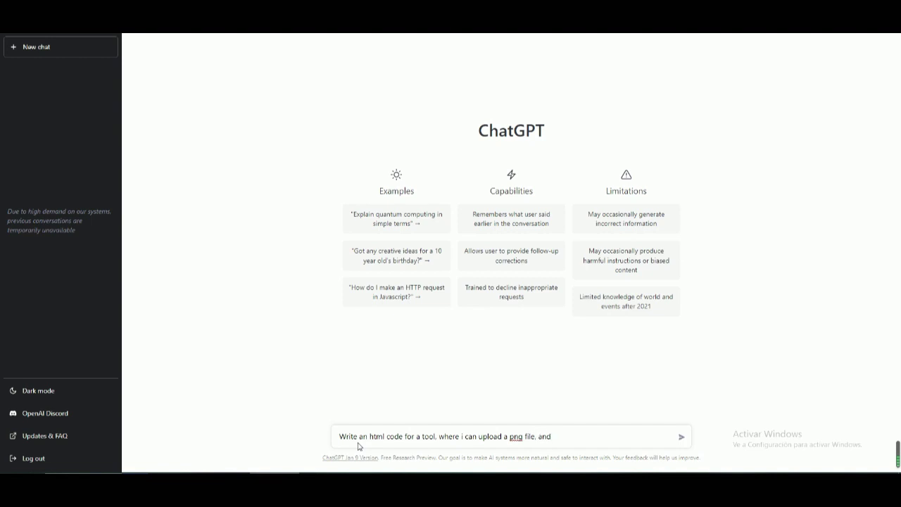
text(ge)
text(ontroller)
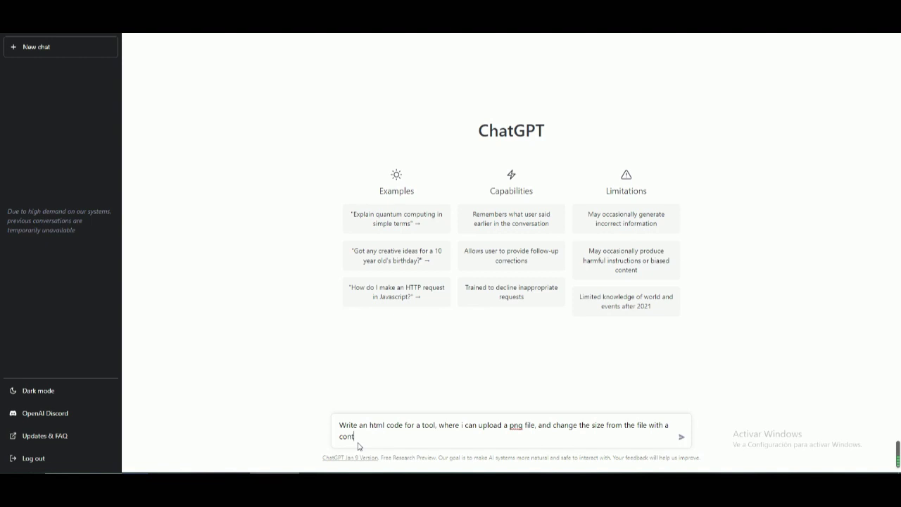
click(680, 437)
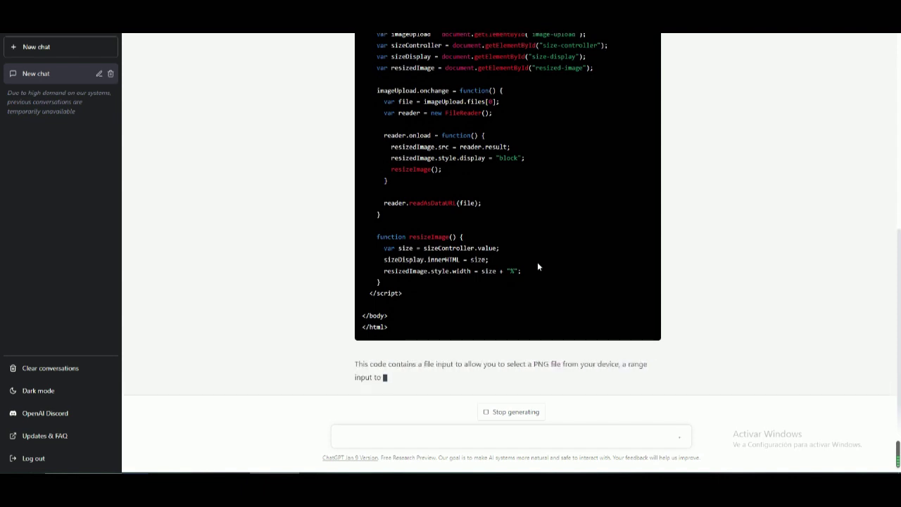
Scroll back up to the top of the generated Image Resizer code block
scroll(516, 186, up, 3)
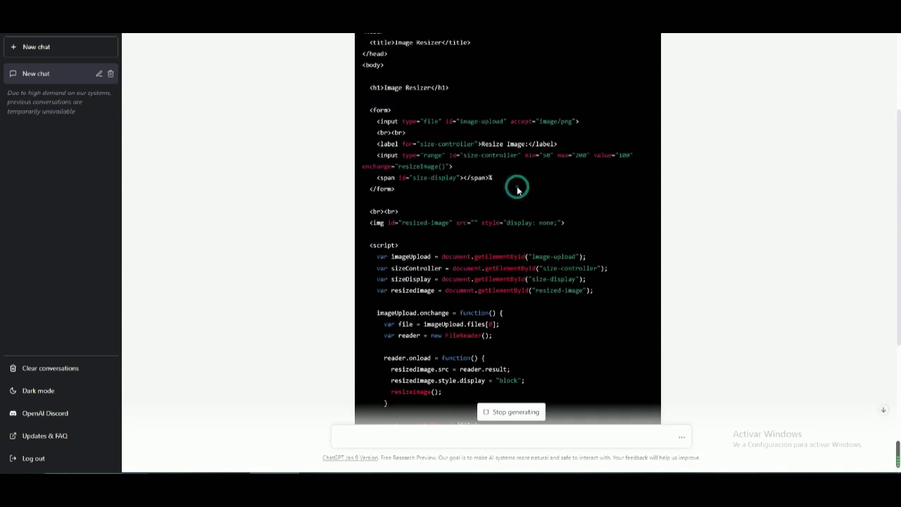
scroll(515, 185, up, 2)
Paste the Image Resizer code into the middle column's HTML widget and update the page
click(633, 132)
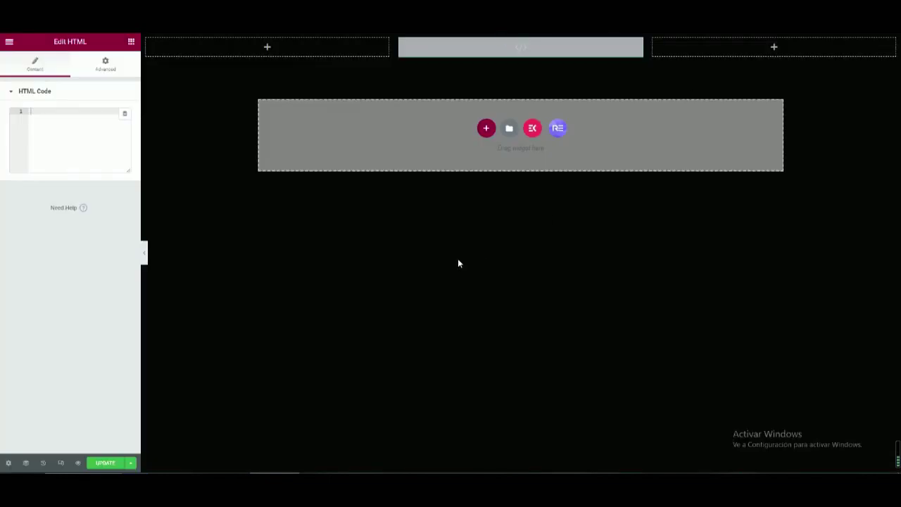
click(53, 111)
key(ctrl+v)
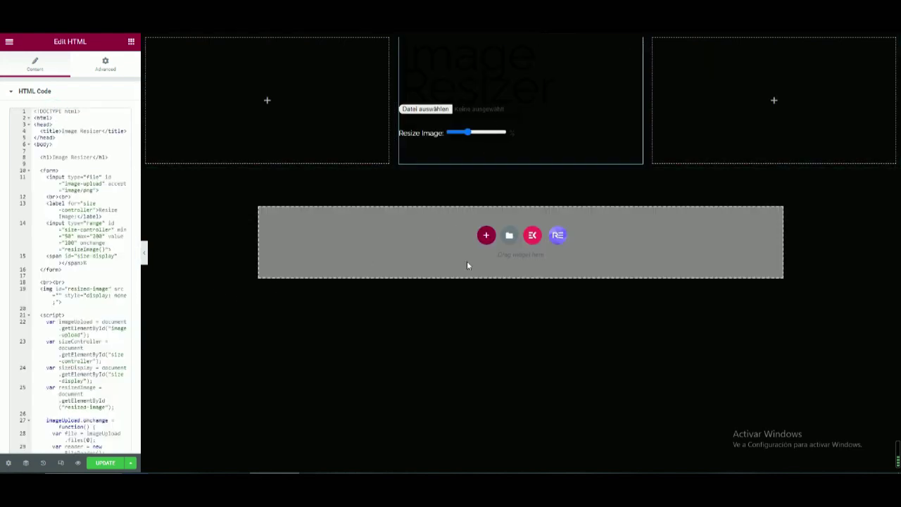
click(111, 463)
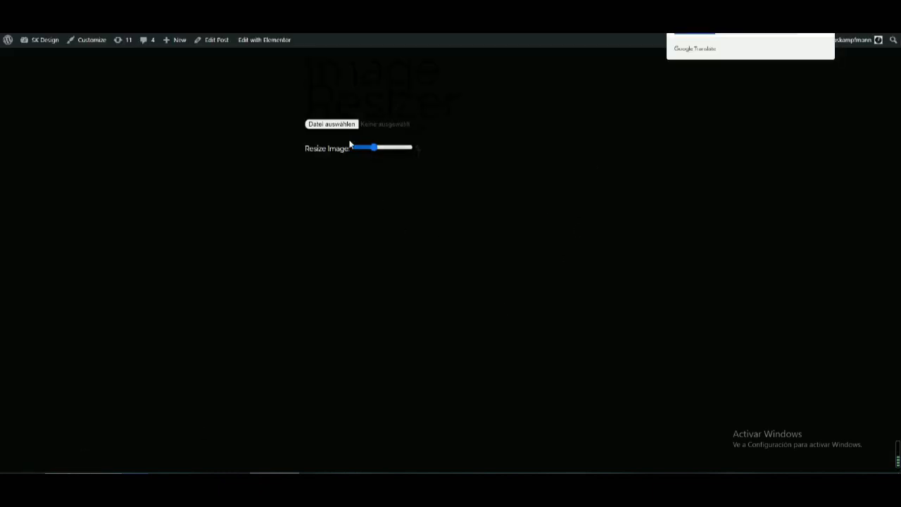
Upload the running-monkey PNG into the live Image Resizer
click(343, 127)
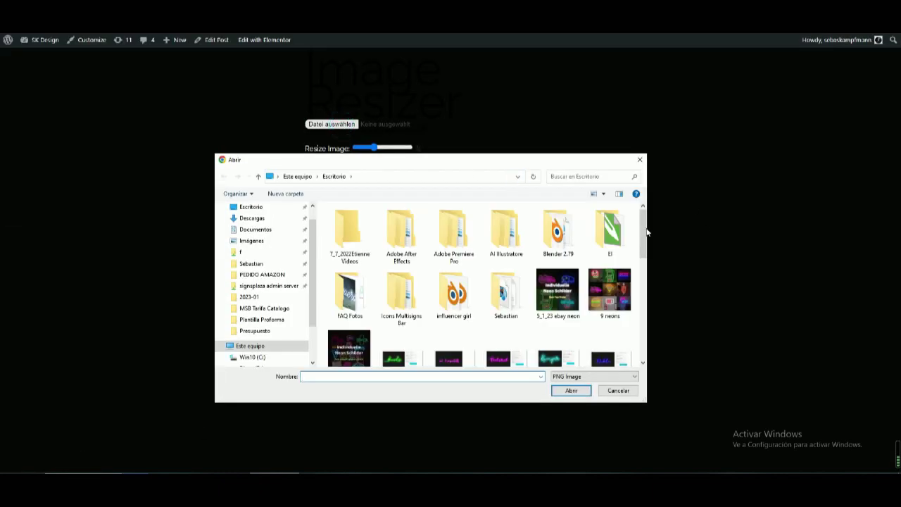
drag(646, 229, 644, 262)
click(446, 289)
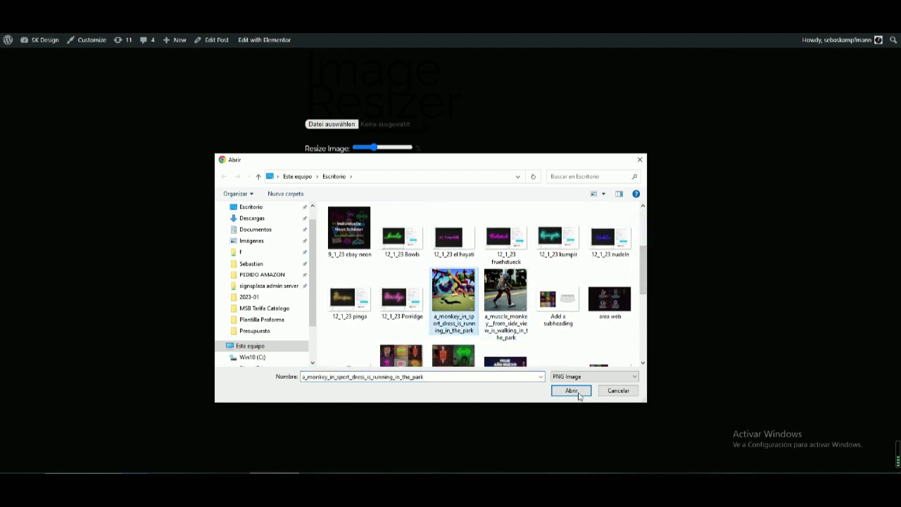
click(572, 391)
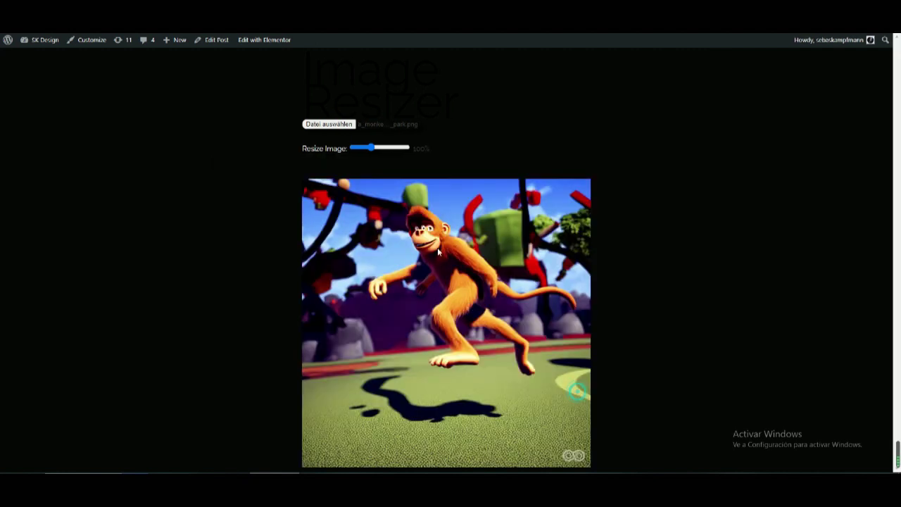
Drag the Resize Image slider to enlarge and shrink the monkey, ending near 105%
mouse_move(379, 149)
mouse_down()
mouse_move(411, 149)
mouse_move(357, 149)
mouse_move(388, 150)
mouse_up()
click(383, 150)
click(360, 149)
click(388, 148)
drag(387, 150, 359, 148)
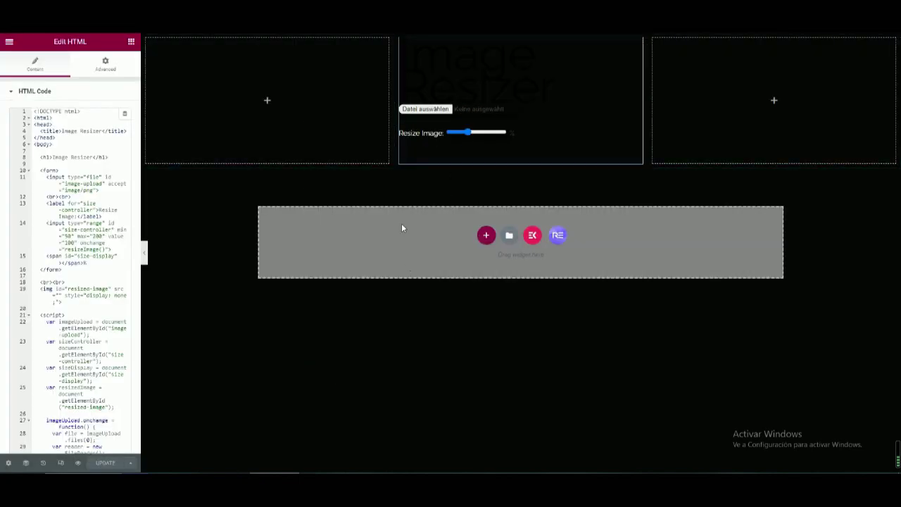
Search 'html' and place an empty HTML widget below the Image Resizer in the middle column
click(131, 42)
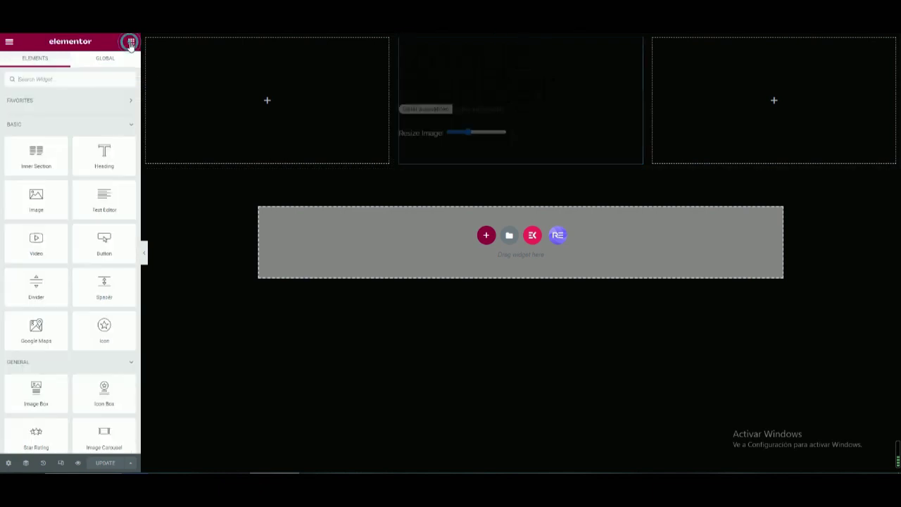
click(100, 78)
text(html)
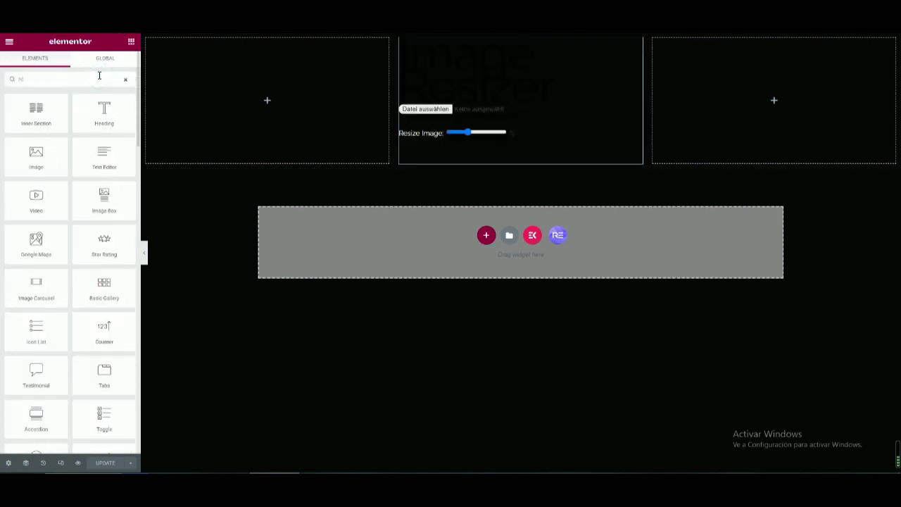
drag(46, 110, 419, 164)
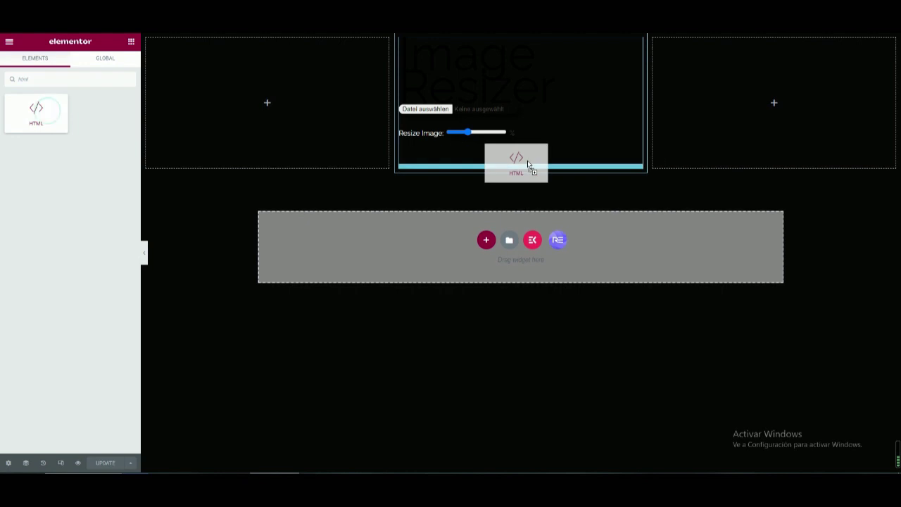
drag(528, 163, 530, 166)
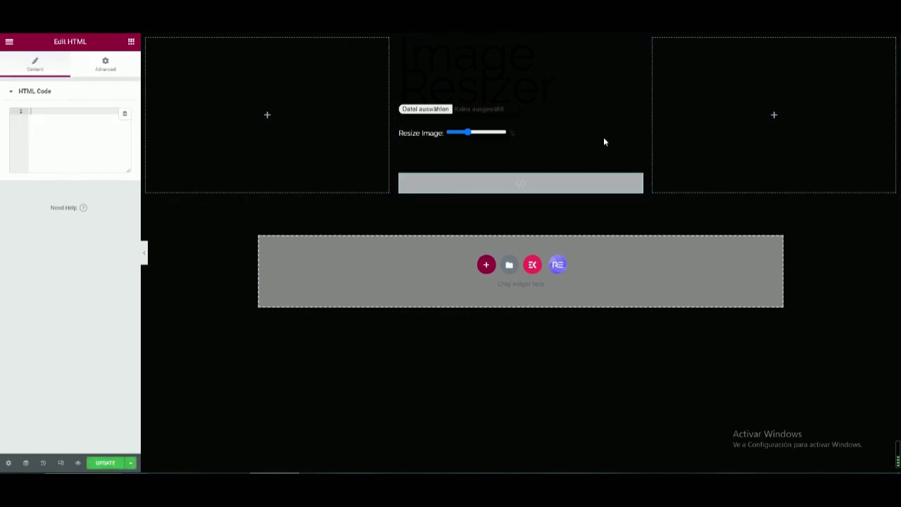
Write a ChatGPT prompt asking for HTML of a centered yellow button that links elsewhere
scroll(481, 204, down, 4)
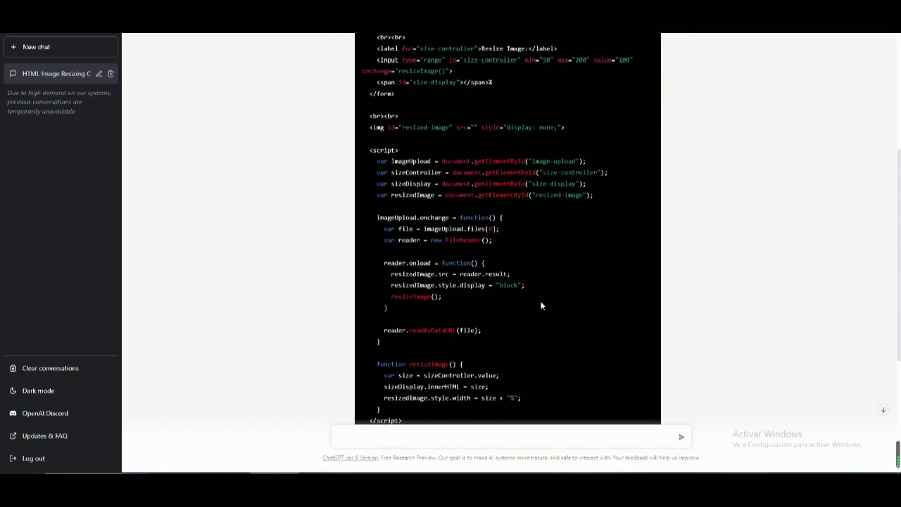
scroll(539, 306, down, 3)
click(499, 435)
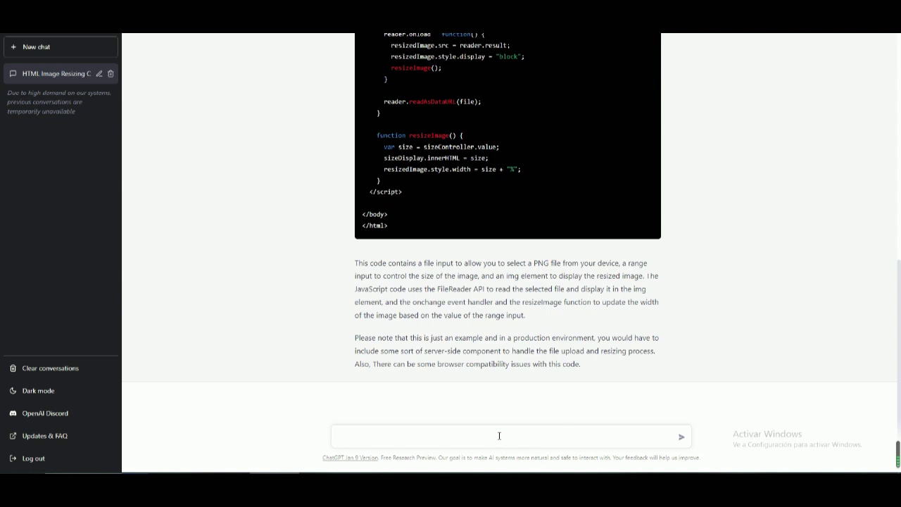
text(Wr)
text(ite the )
text(html )
text(code f)
text(or a y)
text(ellow b)
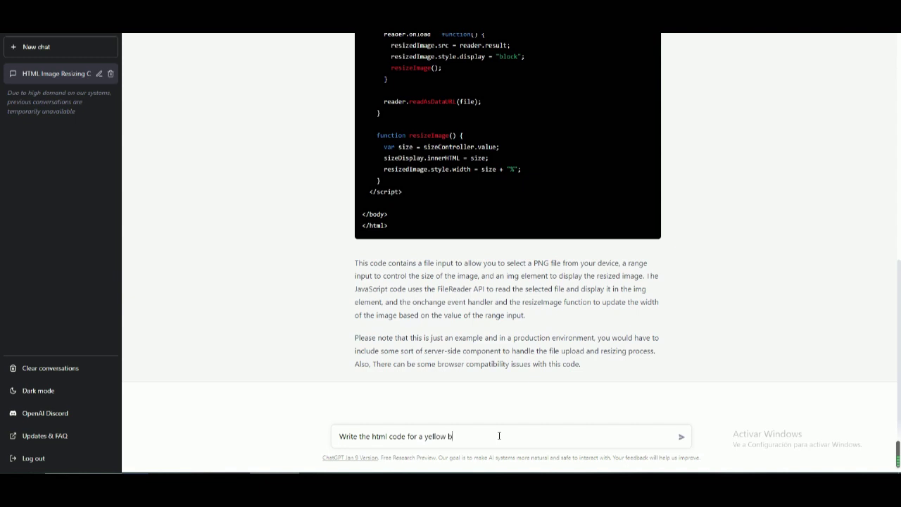
text(utton)
text( at ce)
text(nte)
text(r)
text(, w)
text(here i can)
text( jum)
text( into the fol)
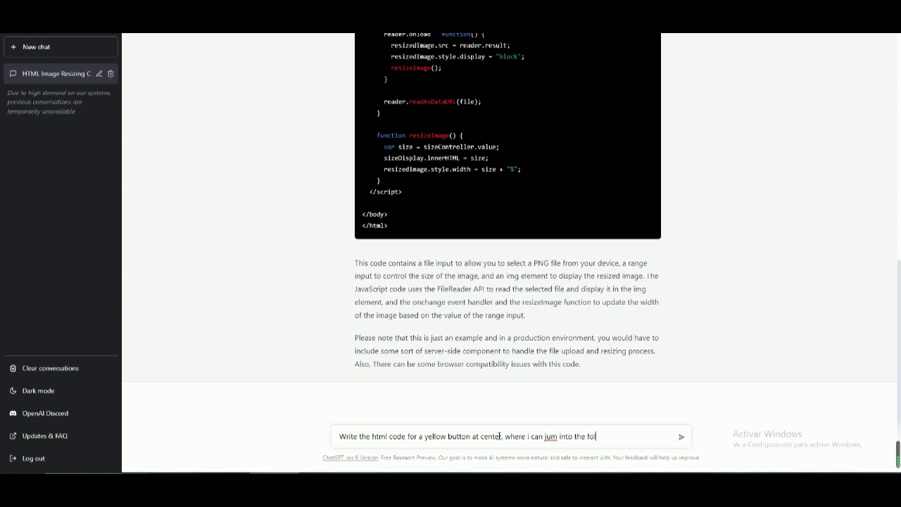
text(lowing l)
text(ing)
key(BackSpace)
text(k)
Add the portfolio website URL to the yellow-button prompt and send it
key(ctrl+t)
text(se)
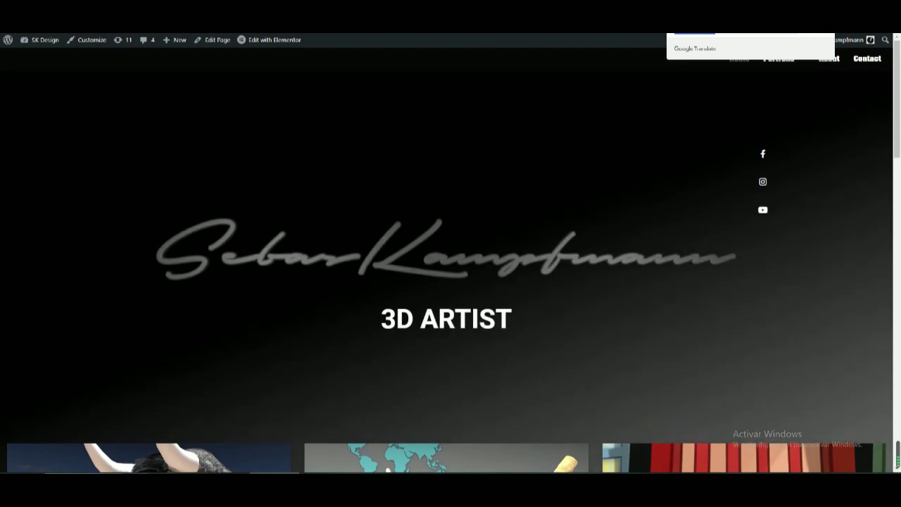
key(ctrl+w)
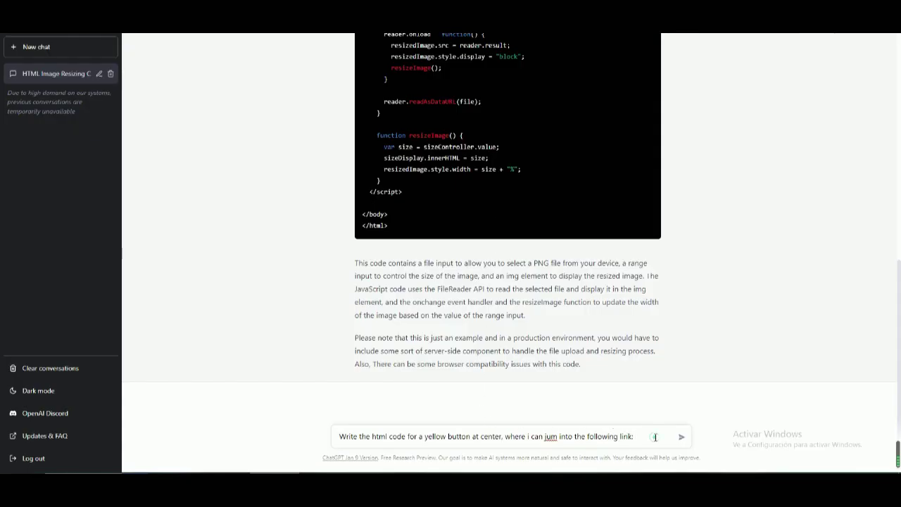
key(ctrl+v)
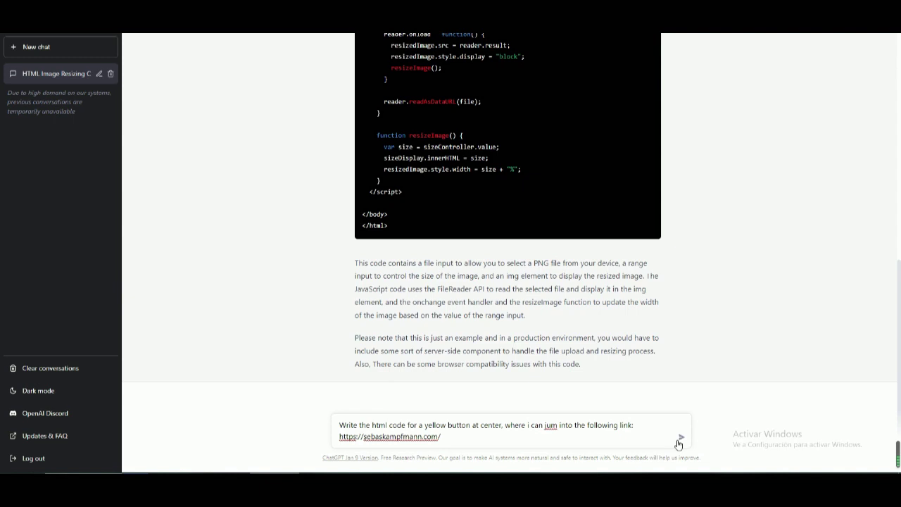
click(678, 441)
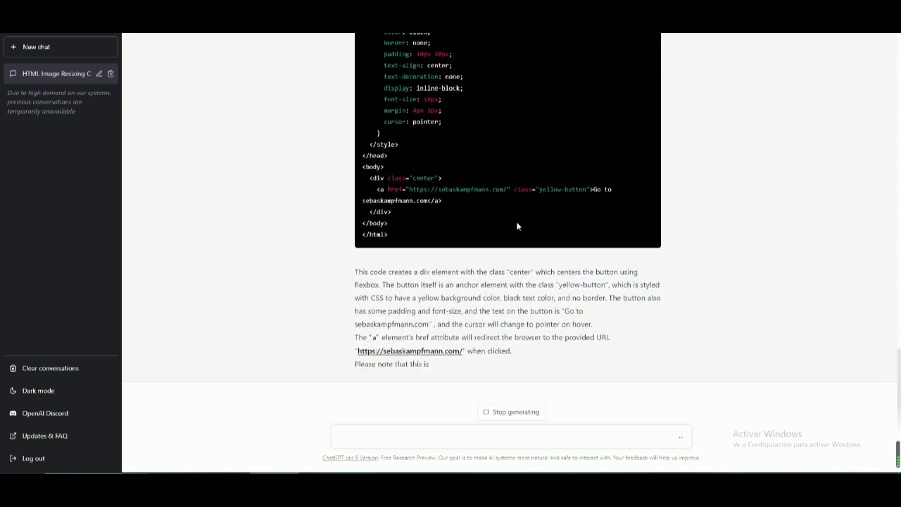
Scroll to the top of the yellow-button code and copy it
scroll(564, 204, up, 3)
scroll(614, 178, up, 2)
click(645, 161)
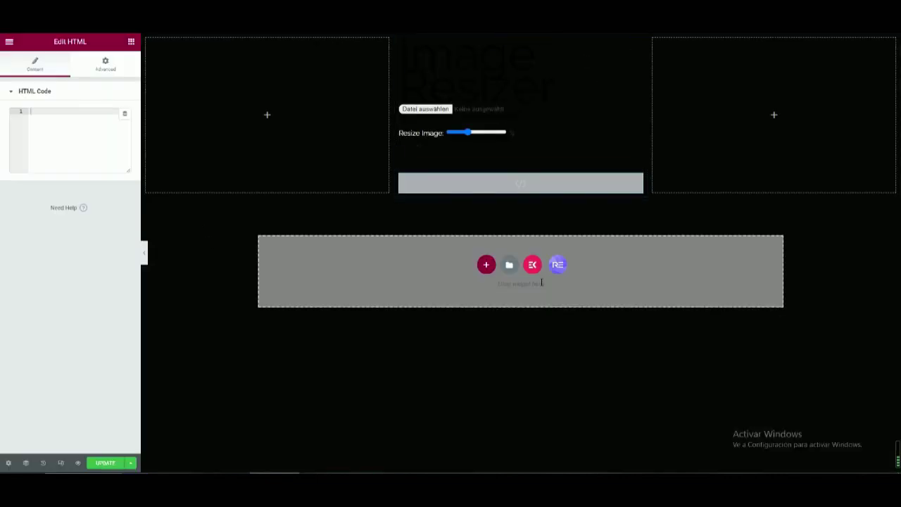
Paste the yellow-button code into the second HTML widget and update the page
click(85, 109)
key(ctrl+v)
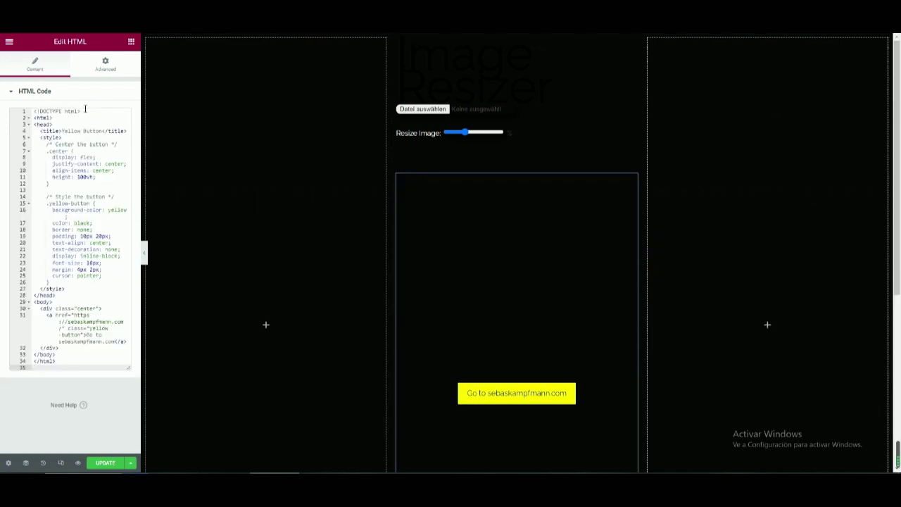
scroll(436, 302, down, 2)
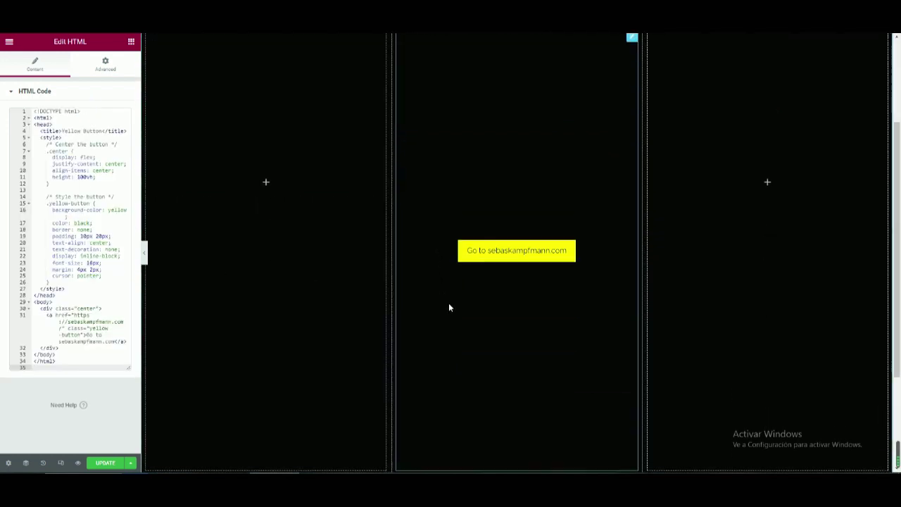
scroll(472, 261, down, 2)
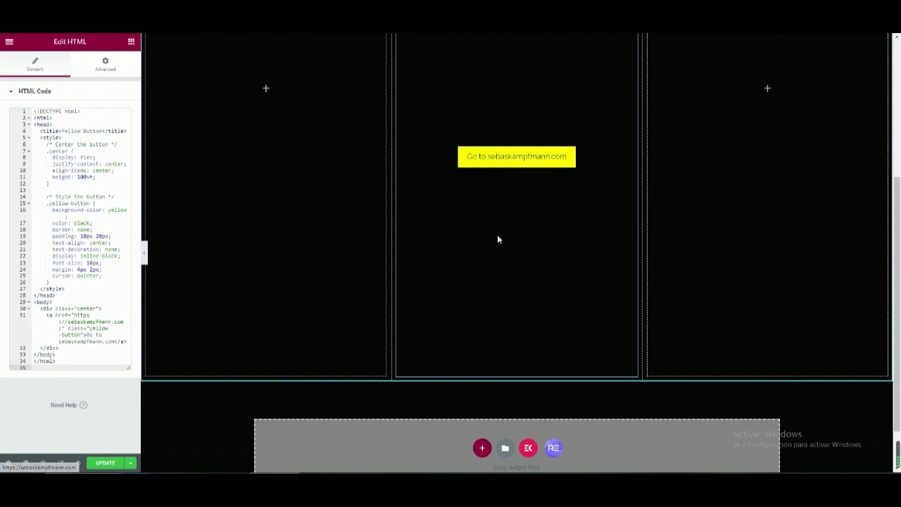
scroll(497, 240, up, 3)
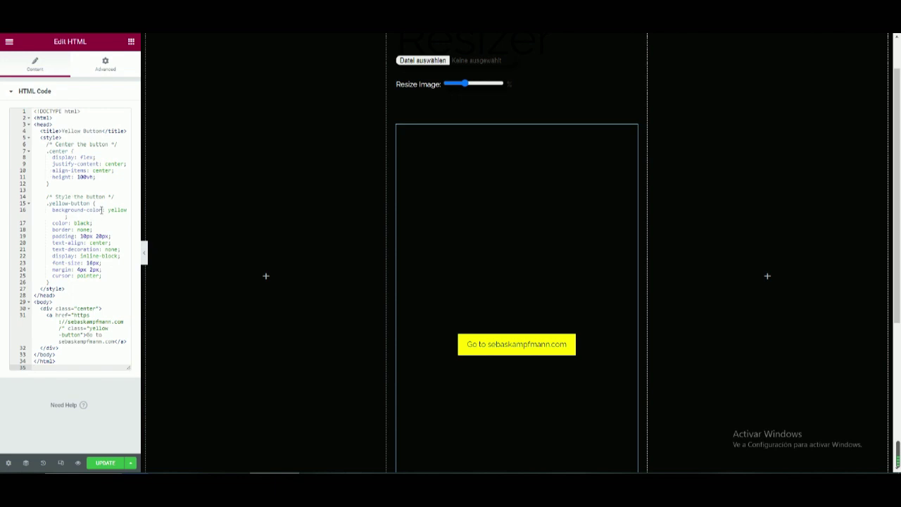
click(90, 362)
click(107, 462)
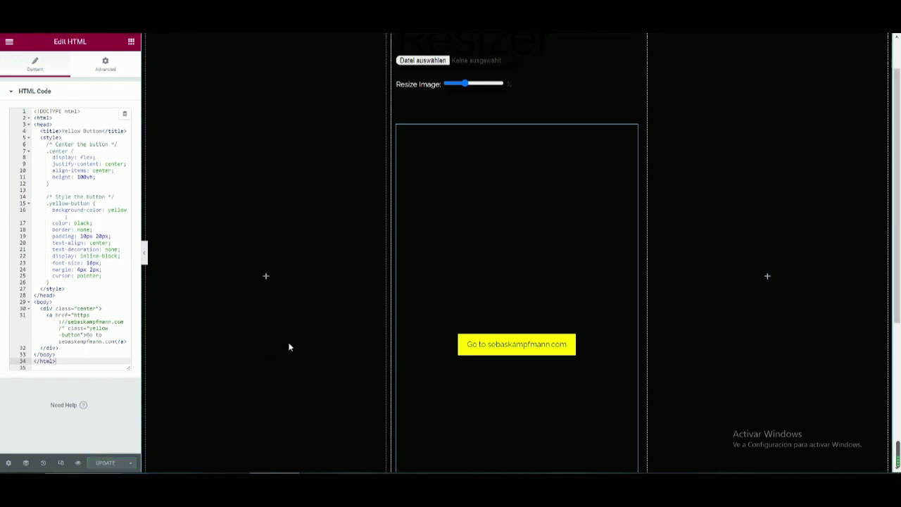
On the live page, confirm the yellow button opens the portfolio homepage, then go back
click(78, 462)
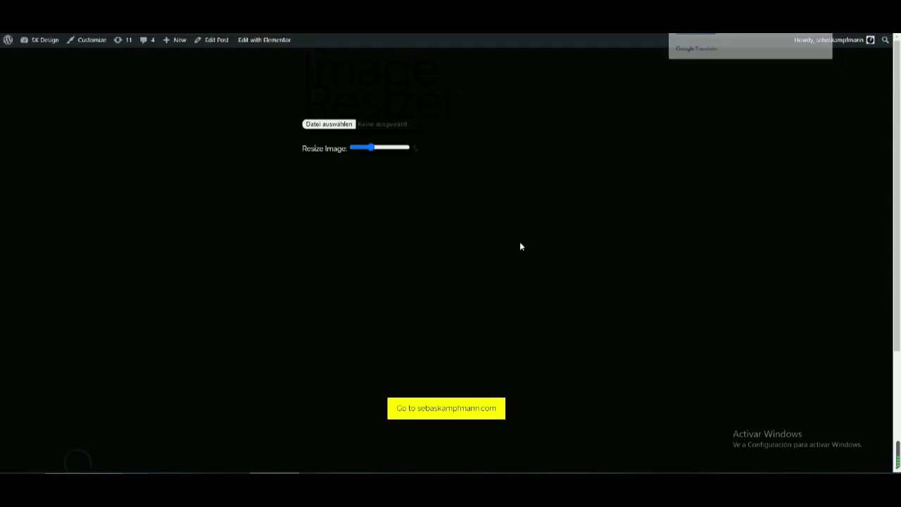
click(451, 411)
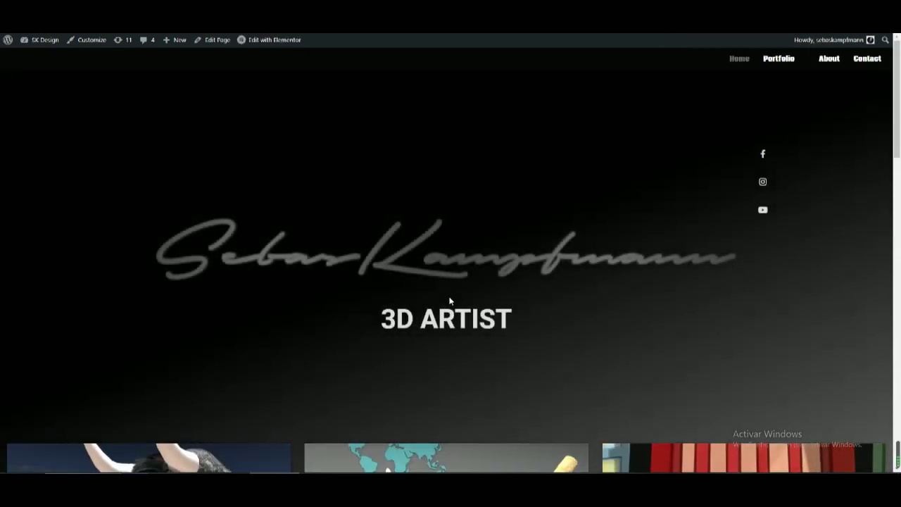
key(alt+Left)
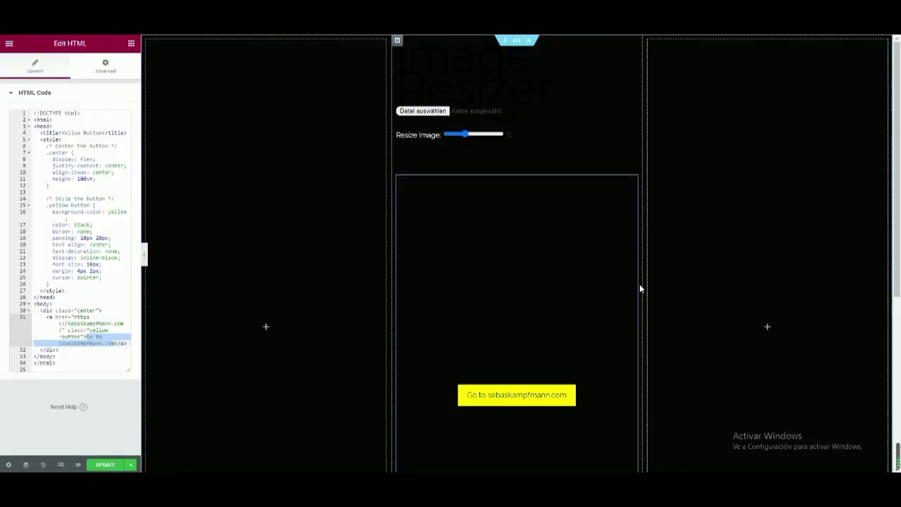
Replace the website address on line 31 of the HTML code with the label 'Visit my page'
mouse_move(517, 281)
click(102, 277)
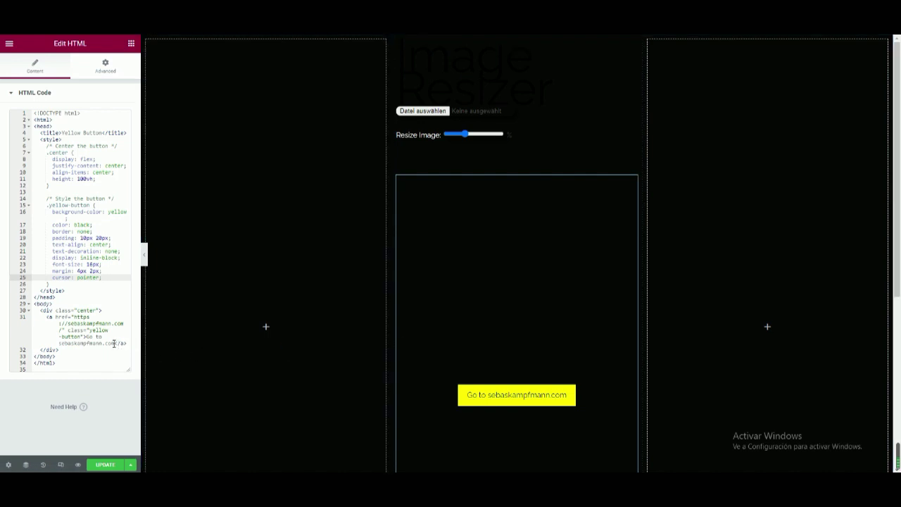
click(113, 343)
drag(113, 343, 87, 337)
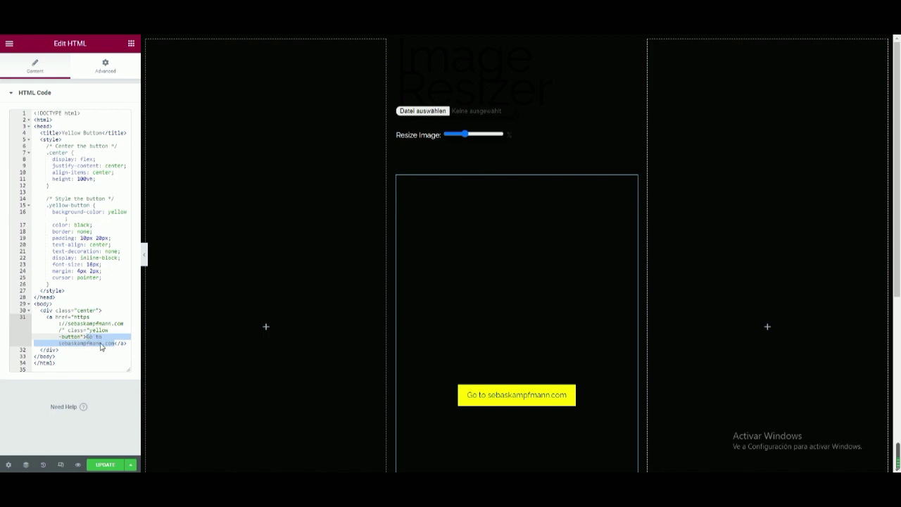
text(Visit my )
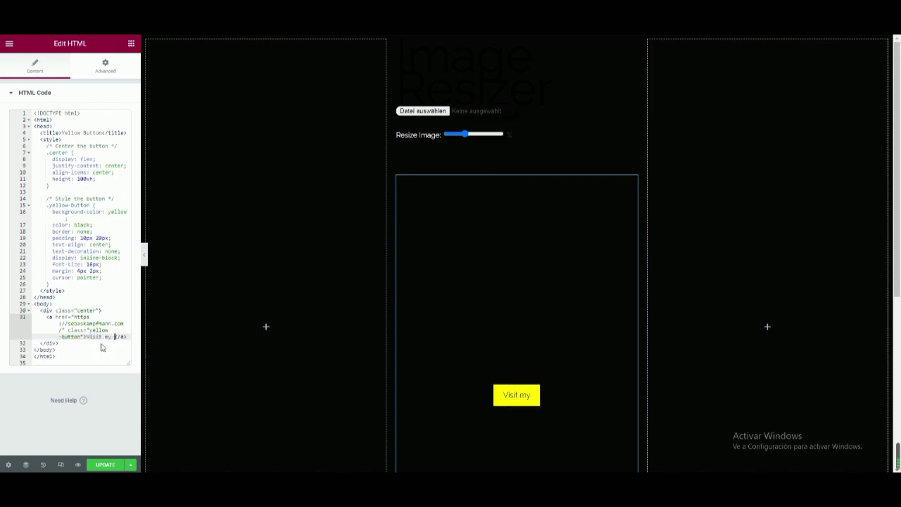
text(page)
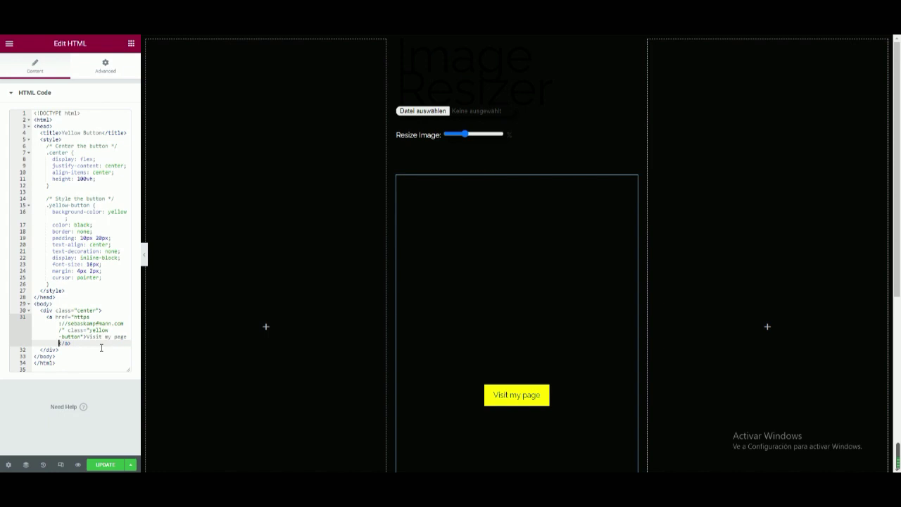
click(22, 392)
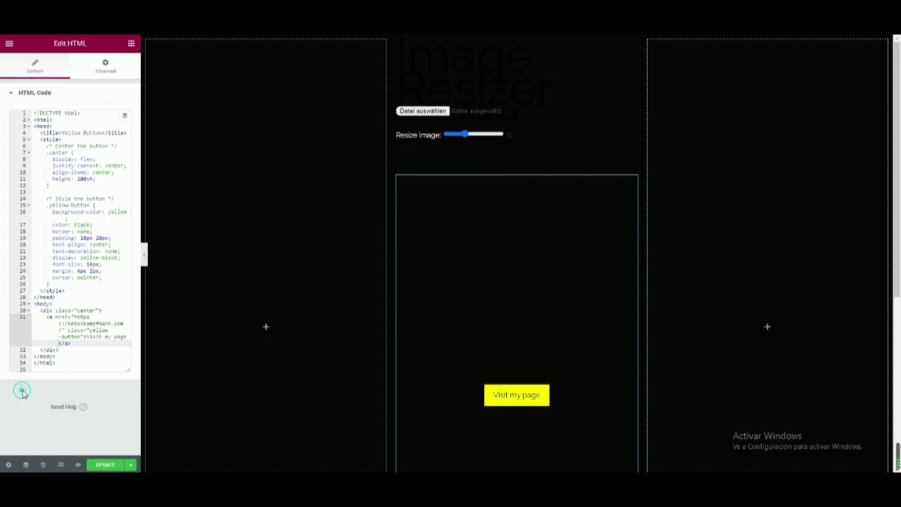